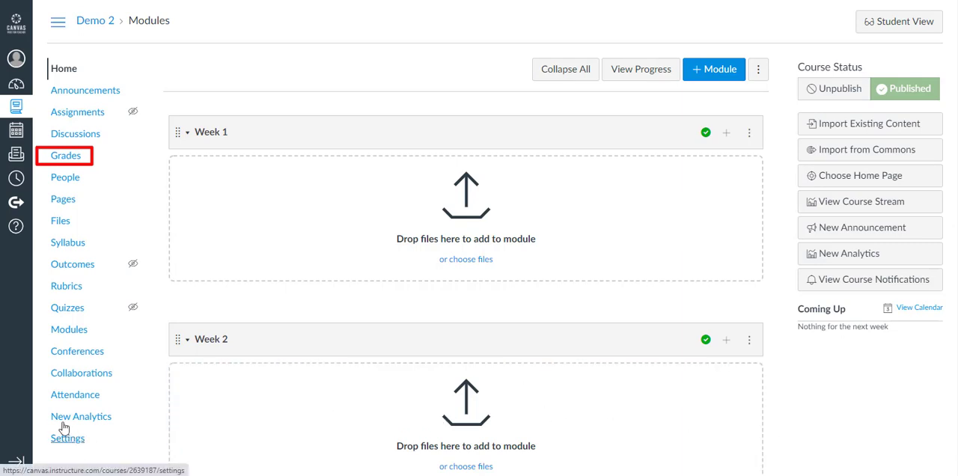
# - Open the course gradebook, choose the Demo 2 section, and review the global settings and content selection areas
pyautogui.click(65, 162)
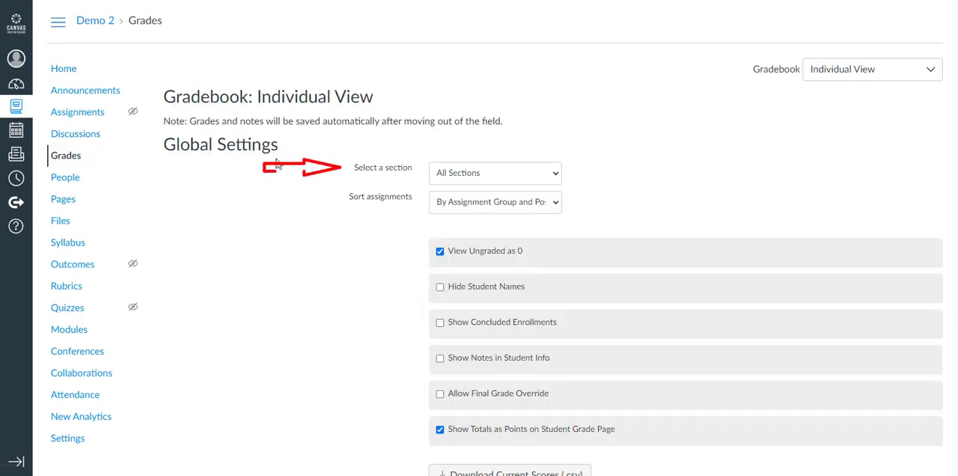
pyautogui.click(465, 173)
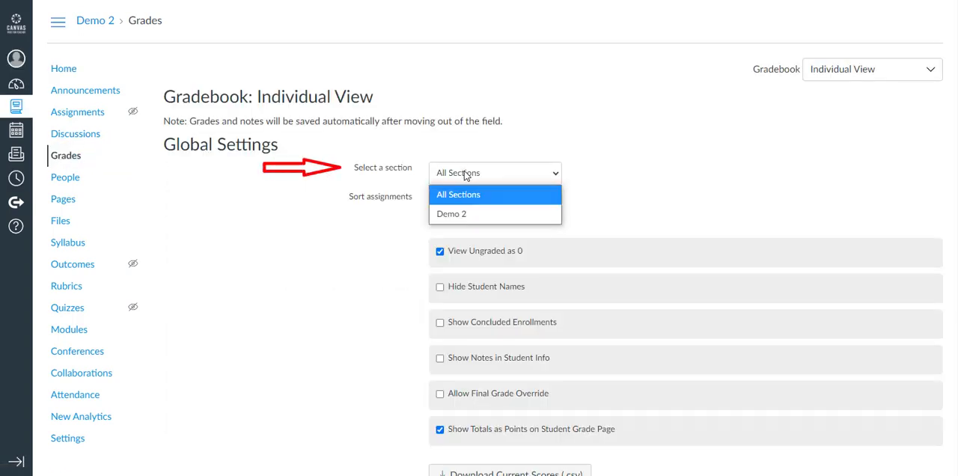
pyautogui.click(460, 215)
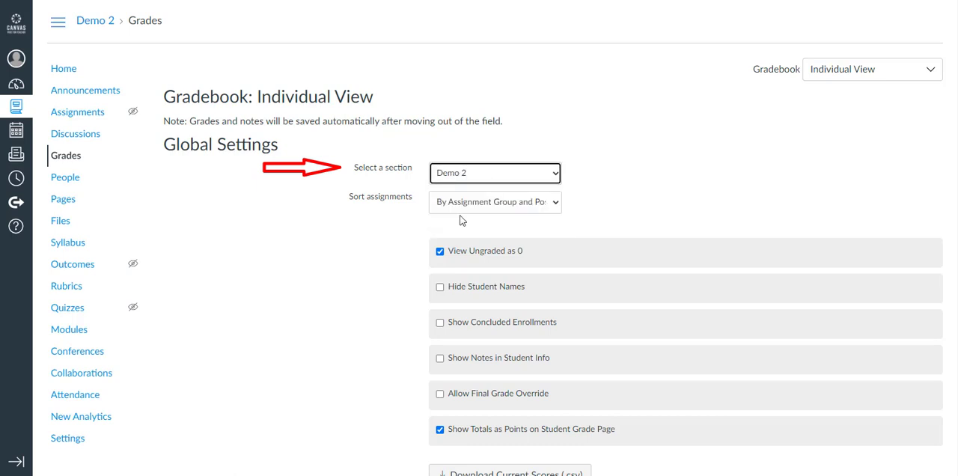
pyautogui.click(506, 211)
pyautogui.click(506, 210)
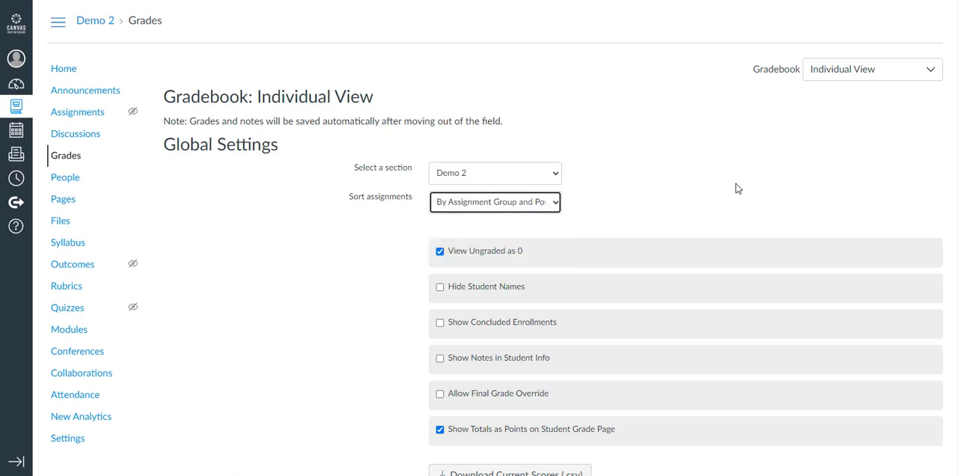
pyautogui.scroll(-2, 945, 142)
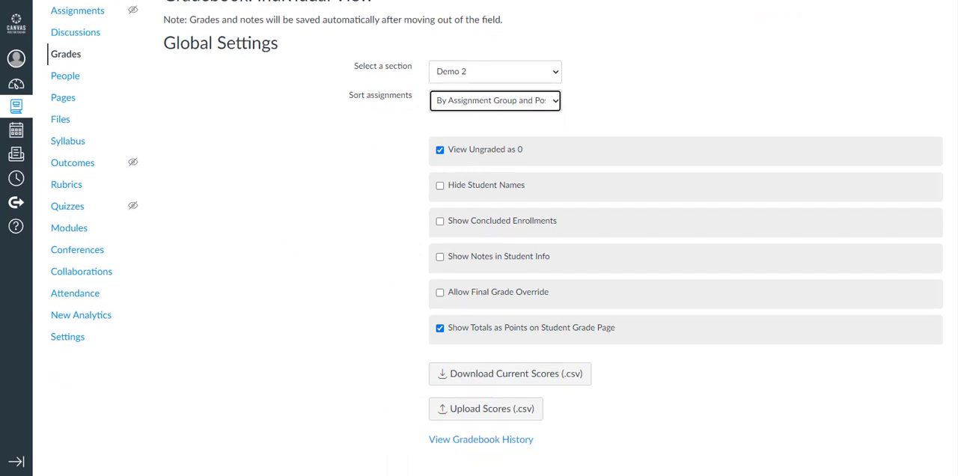
pyautogui.scroll(-1, 945, 142)
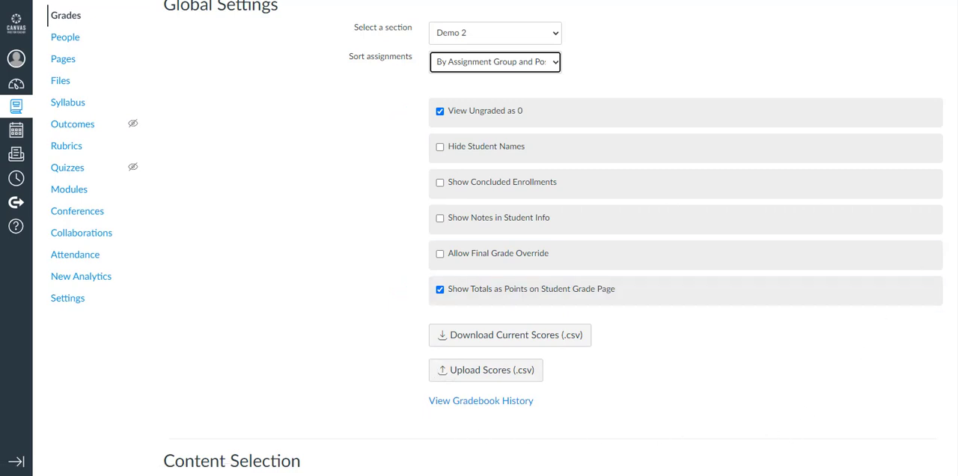
pyautogui.scroll(-3, 954, 333)
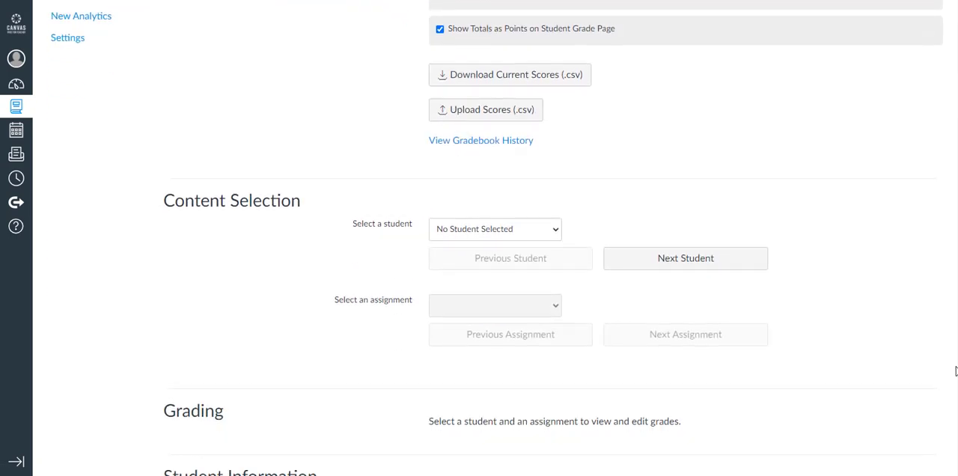
pyautogui.moveTo(956, 371); pyautogui.dragTo(956, 149)
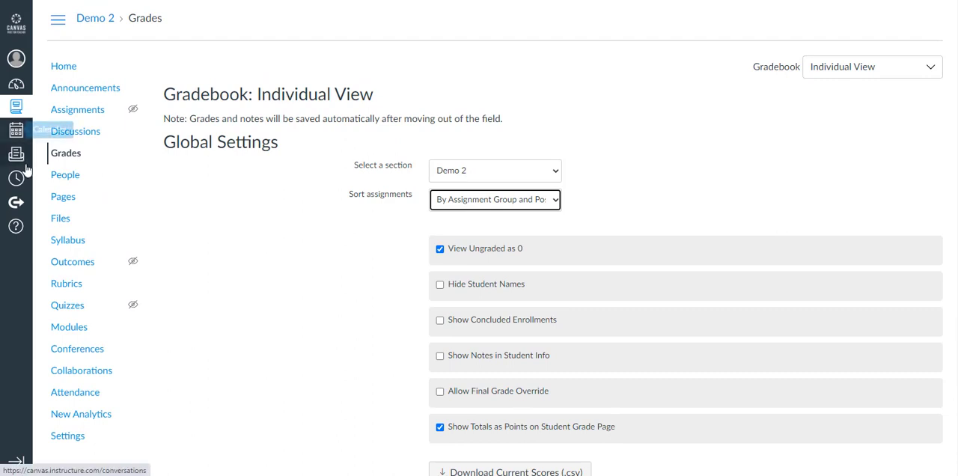
# - Add and publish an assignment named Discussion Questions, due Mar 19 at 11:59pm and worth 5 points
pyautogui.click(64, 116)
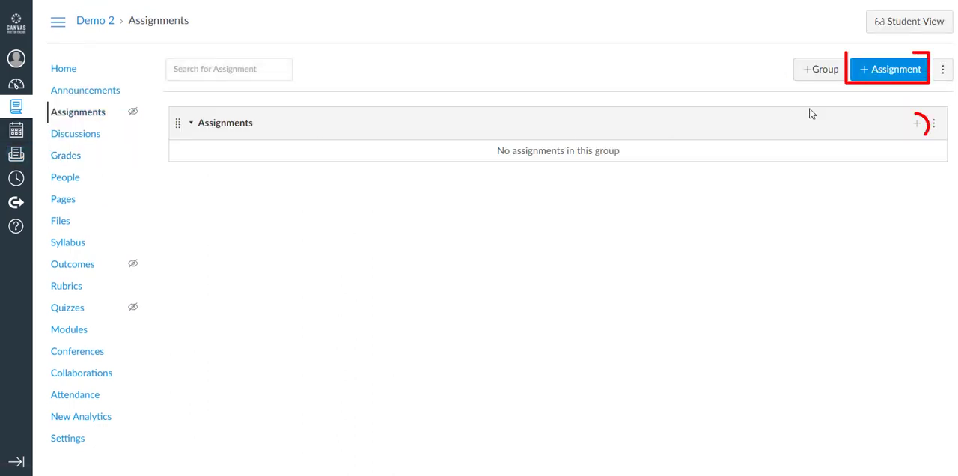
pyautogui.click(915, 133)
pyautogui.write('Discussion Questions')
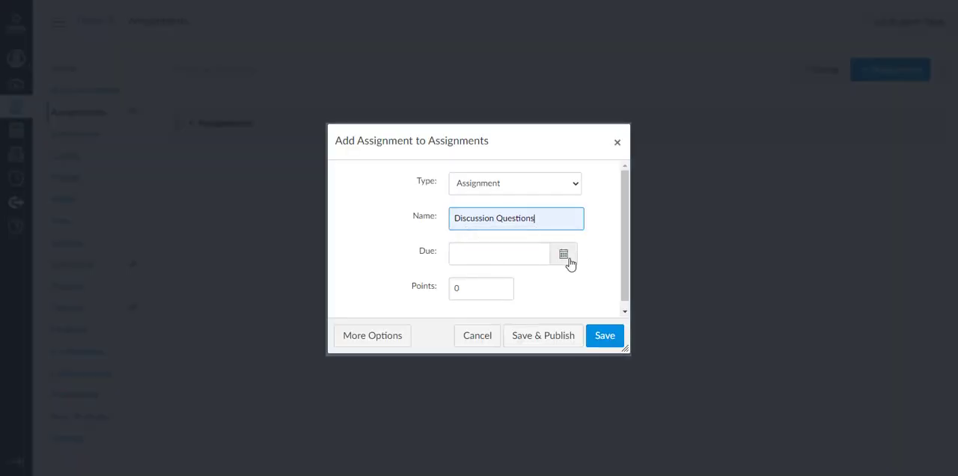
pyautogui.click(565, 258)
pyautogui.click(561, 345)
pyautogui.doubleClick(469, 301)
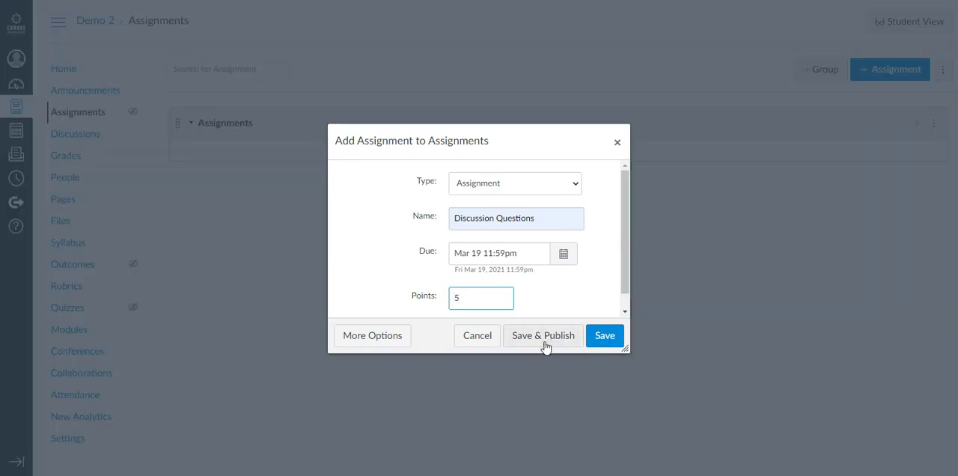
pyautogui.click(545, 335)
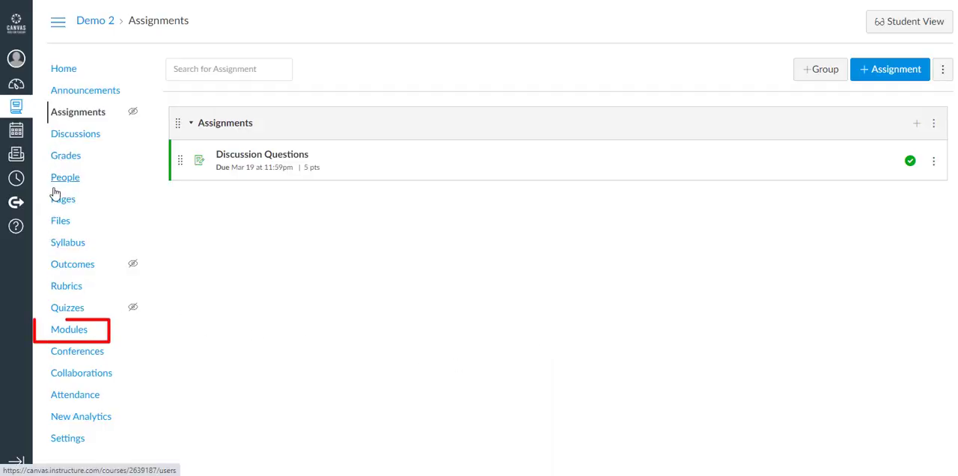
# - Add the Discussion Questions assignment to the Week 1 module
pyautogui.click(65, 333)
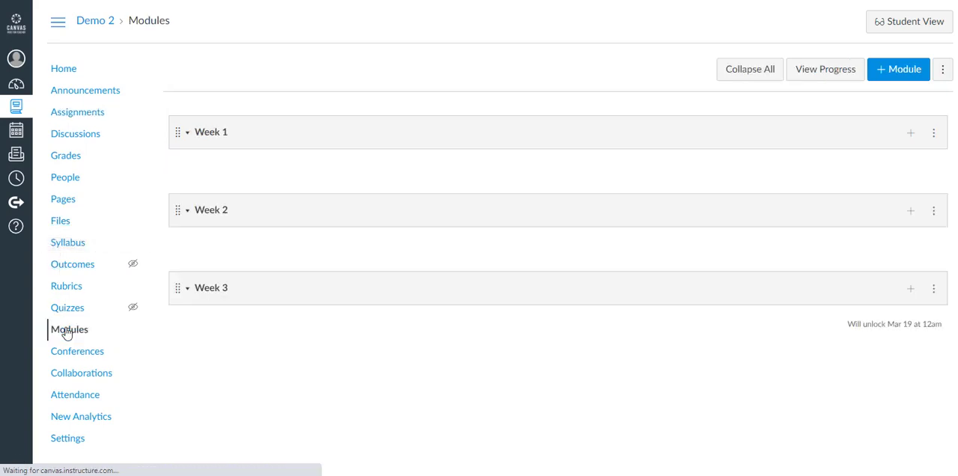
pyautogui.click(901, 137)
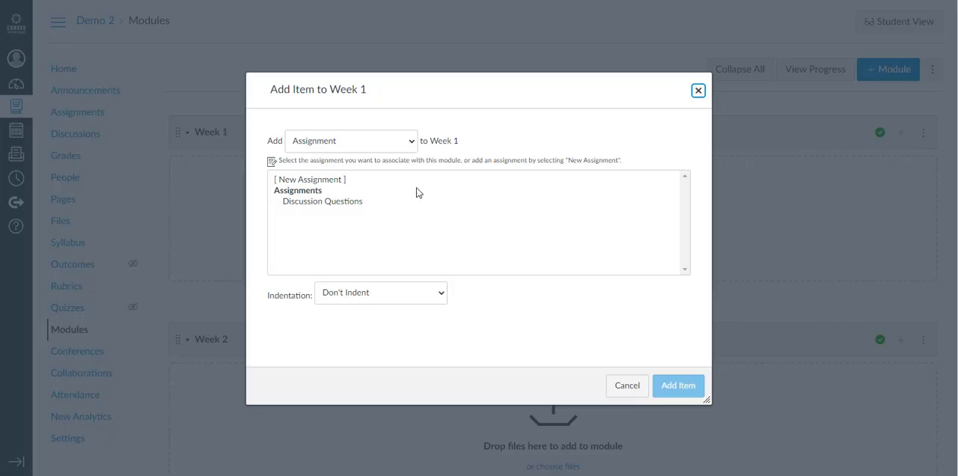
pyautogui.click(303, 203)
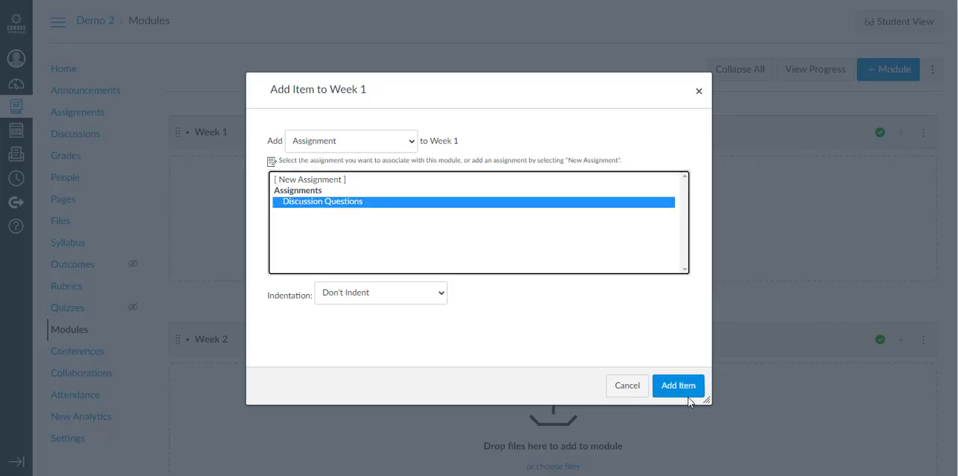
pyautogui.click(688, 396)
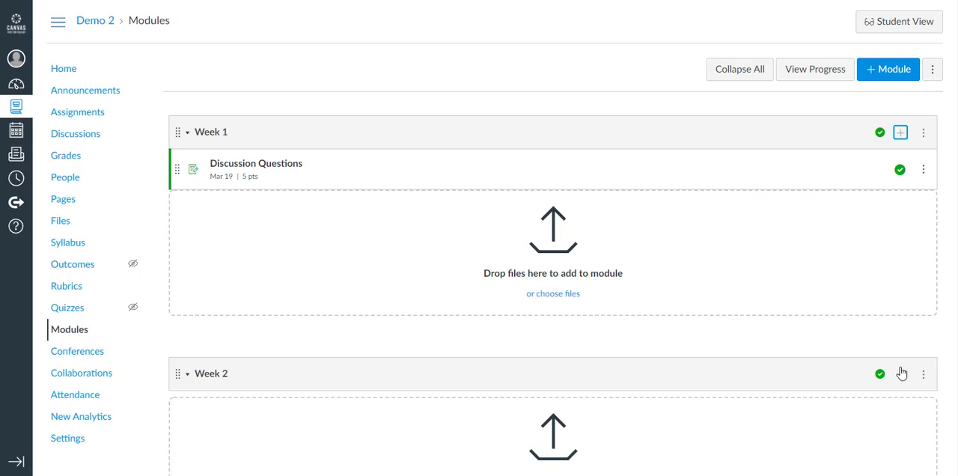
# - Add the same Discussion Questions assignment to the Week 2 module
pyautogui.click(901, 373)
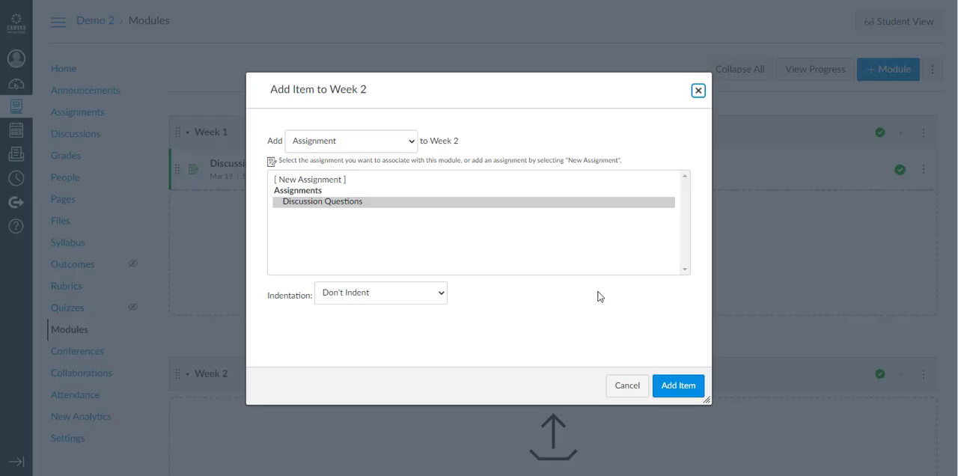
pyautogui.click(385, 203)
pyautogui.click(678, 385)
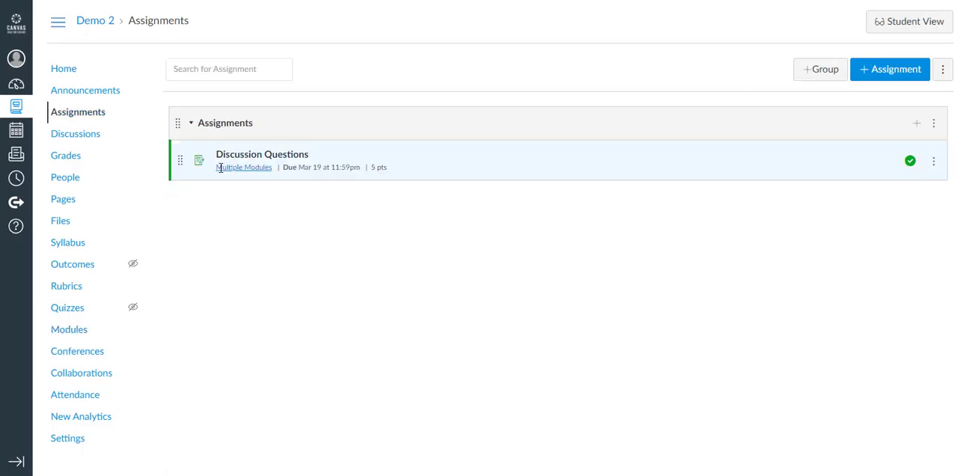
# - Open the Discussion Questions assignment from the assignments list and launch SpeedGrader for it
pyautogui.moveTo(224, 166)
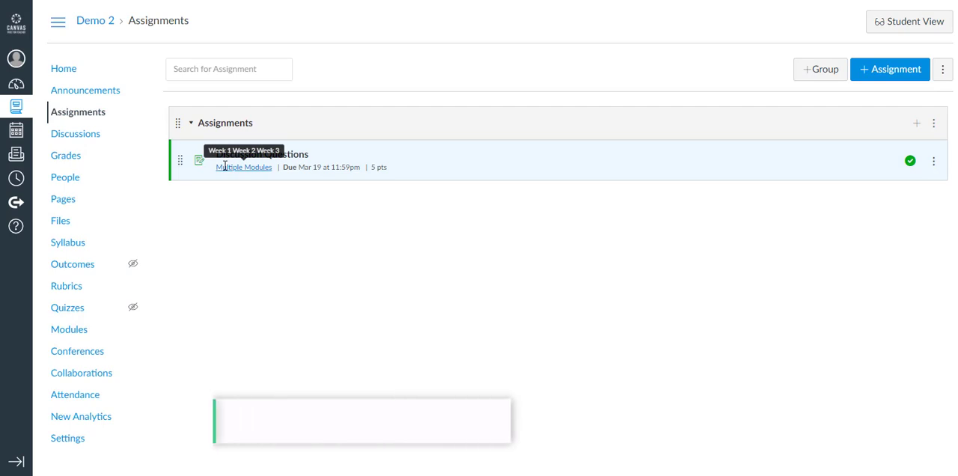
pyautogui.click(263, 156)
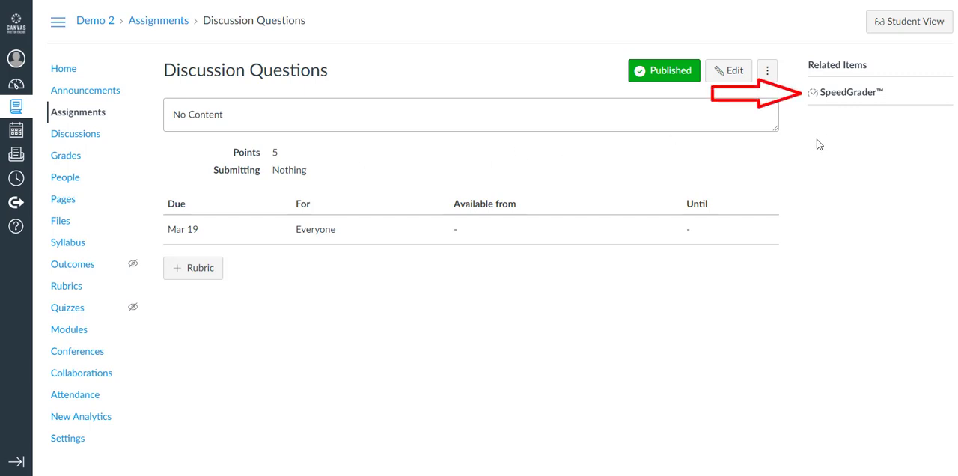
pyautogui.click(860, 95)
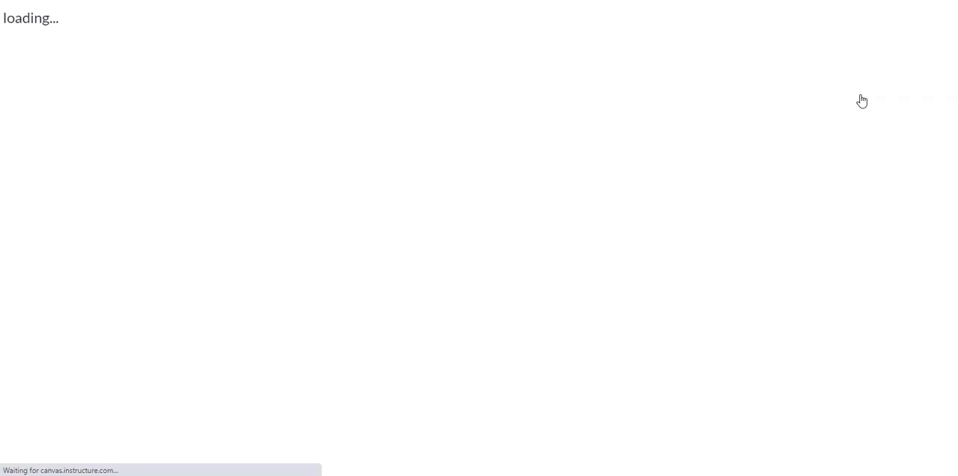
# - Grade the first student's assignment with 5 points and submit the comment "lkdfjghdfkjgh"
pyautogui.click(755, 104)
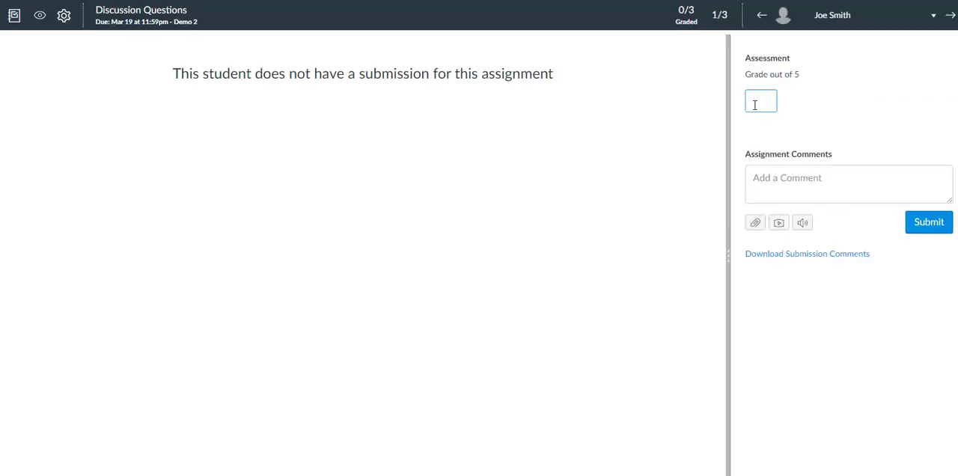
pyautogui.write('5')
pyautogui.click(757, 172)
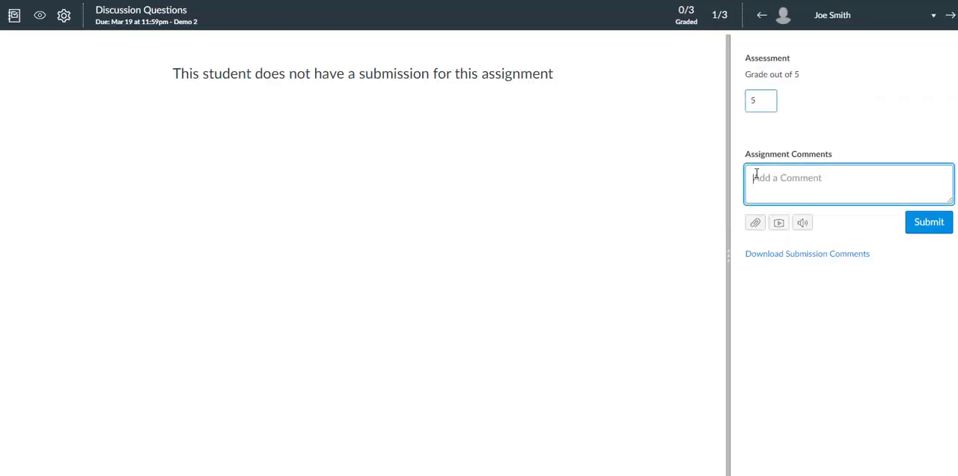
pyautogui.write('kdfjghdfkjgh')
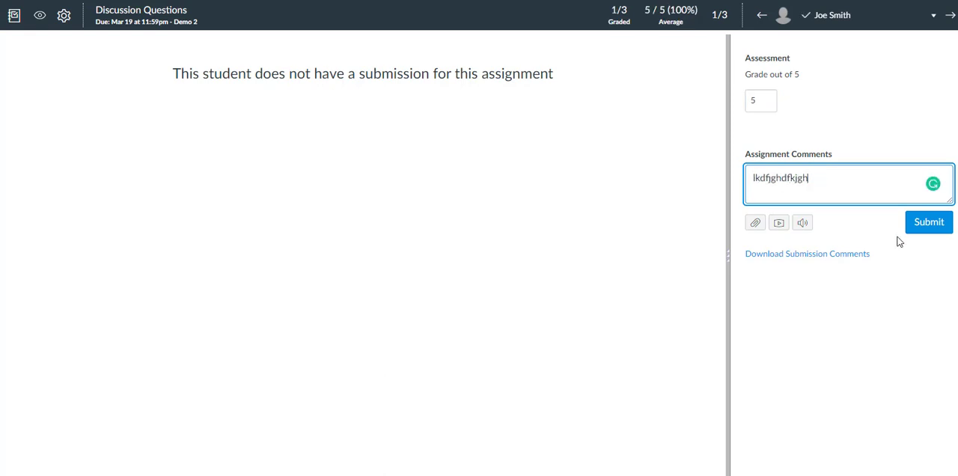
pyautogui.click(931, 226)
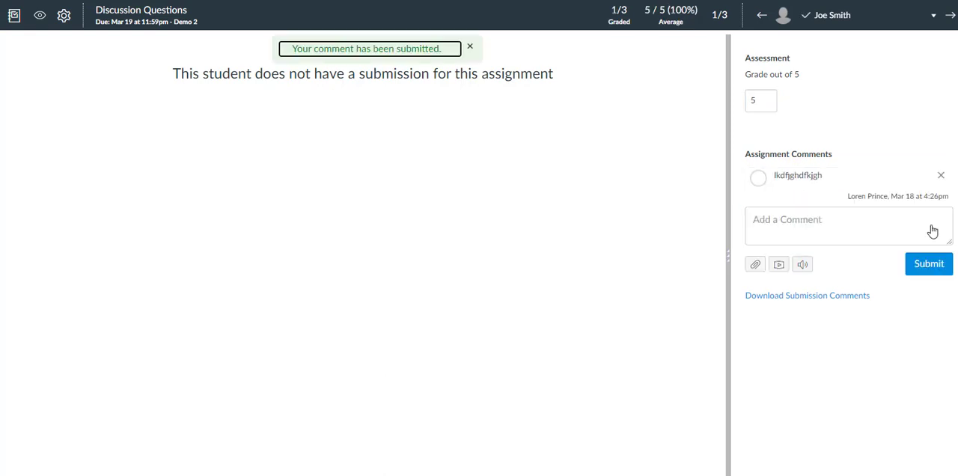
# - Advance through the remaining students to Test Student, and close SpeedGrader to return to the assignment
pyautogui.click(949, 15)
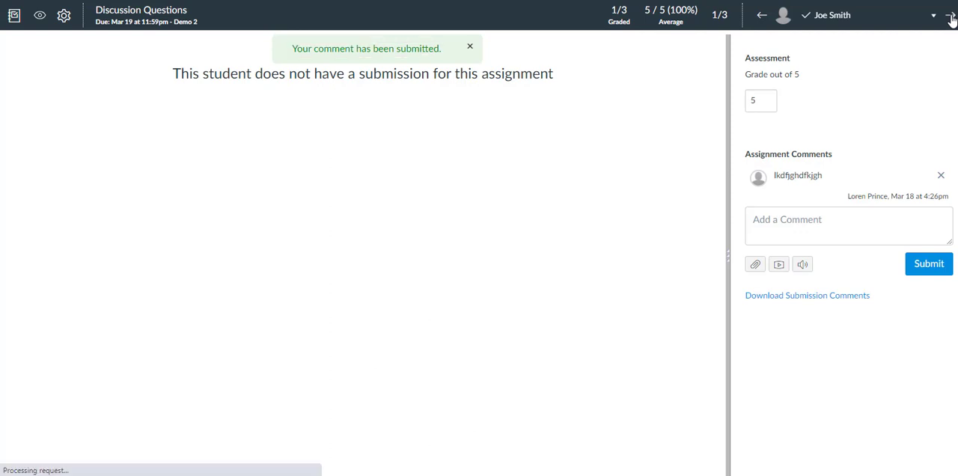
pyautogui.click(950, 16)
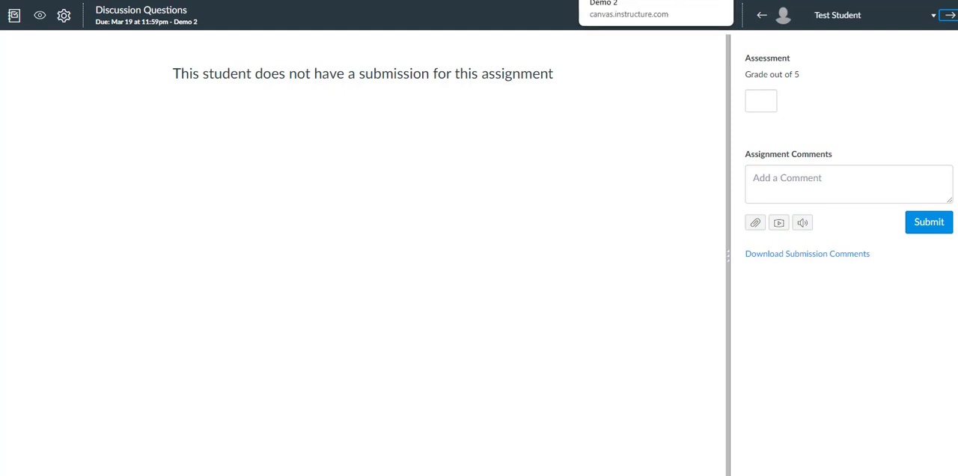
pyautogui.hotkey('ctrl', 'w')
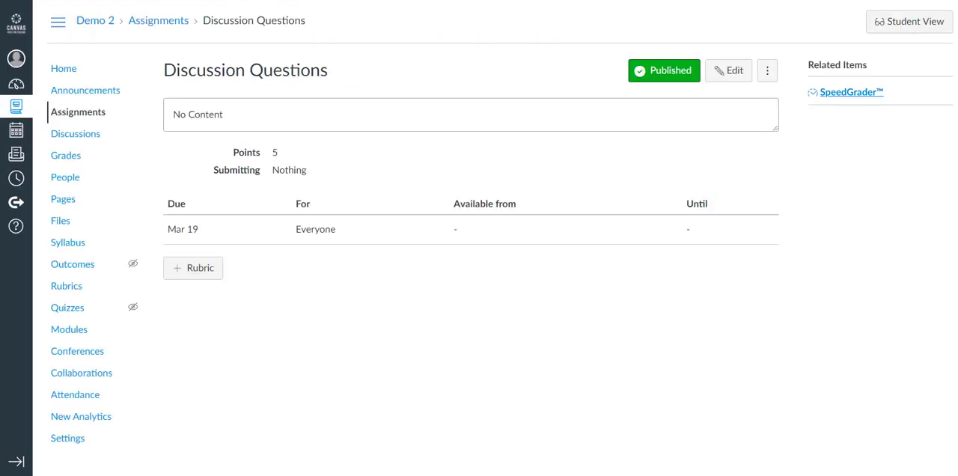
# - Open the gradebook and review the graded student's score and final grade for the Discussion Questions assignment
pyautogui.click(66, 161)
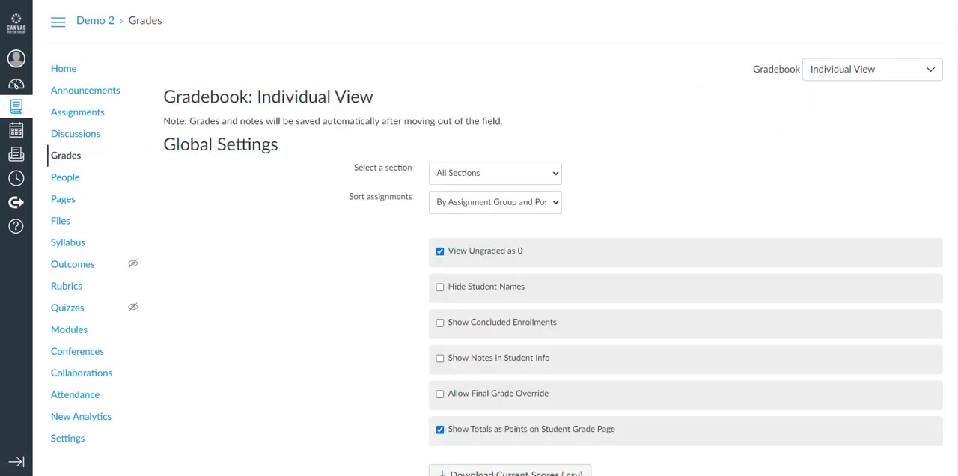
pyautogui.scroll(-4, 494, 238)
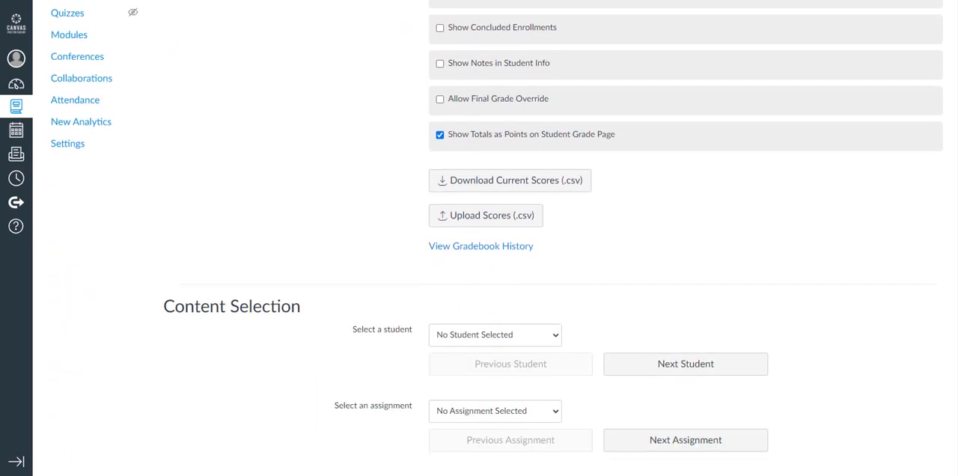
pyautogui.scroll(-2, 494, 238)
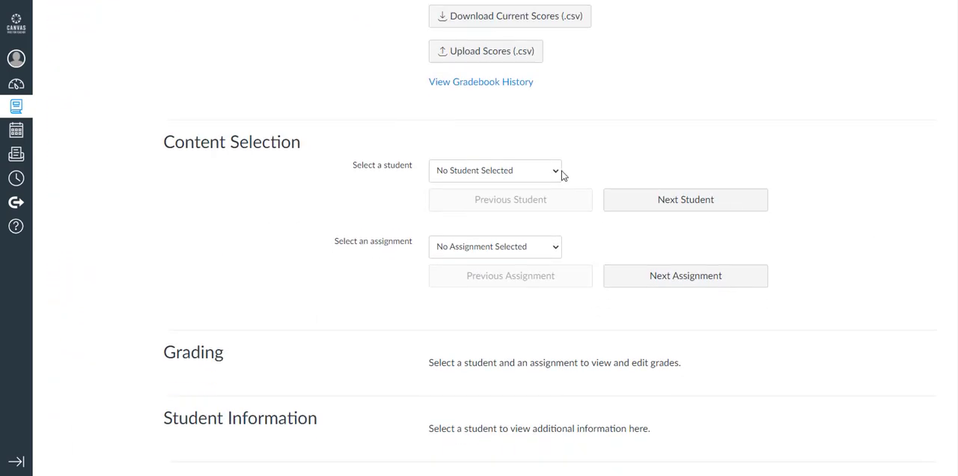
pyautogui.click(560, 174)
pyautogui.click(460, 211)
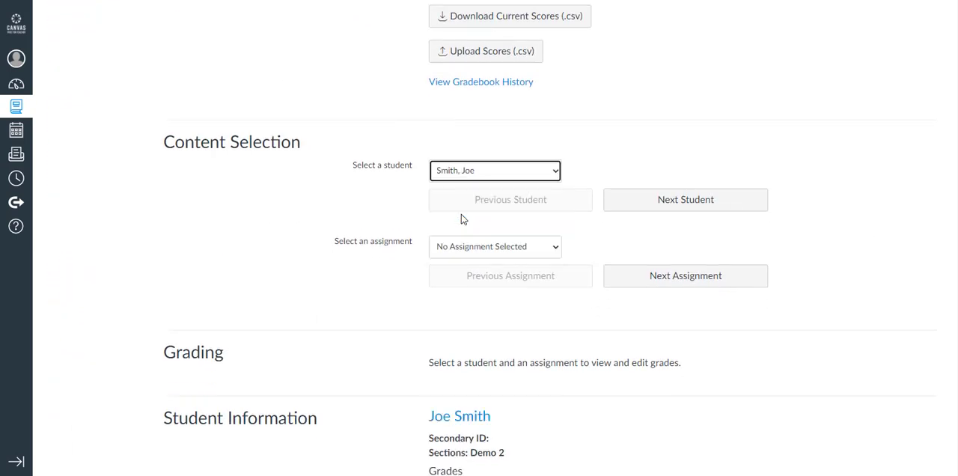
pyautogui.click(500, 254)
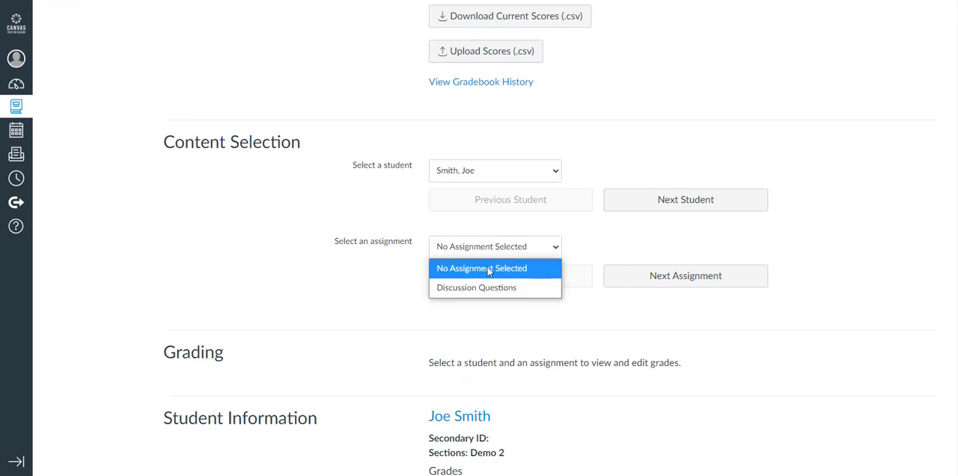
pyautogui.click(481, 289)
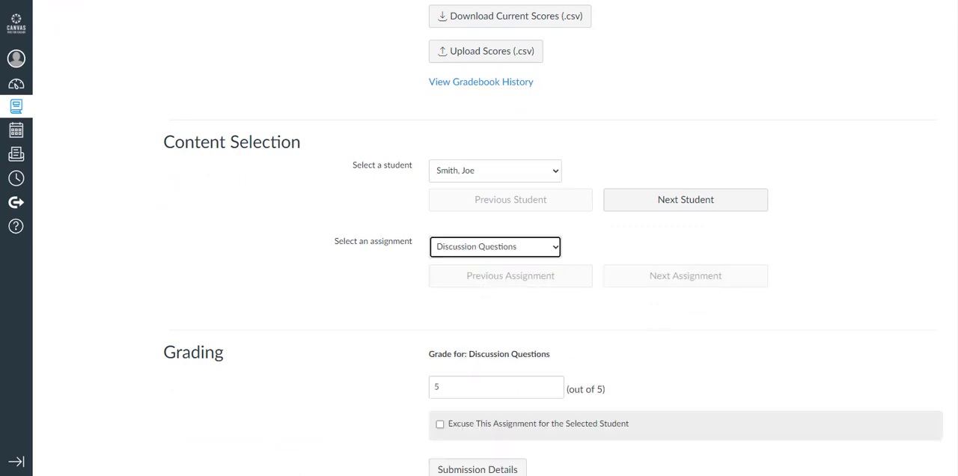
pyautogui.scroll(-4, 955, 264)
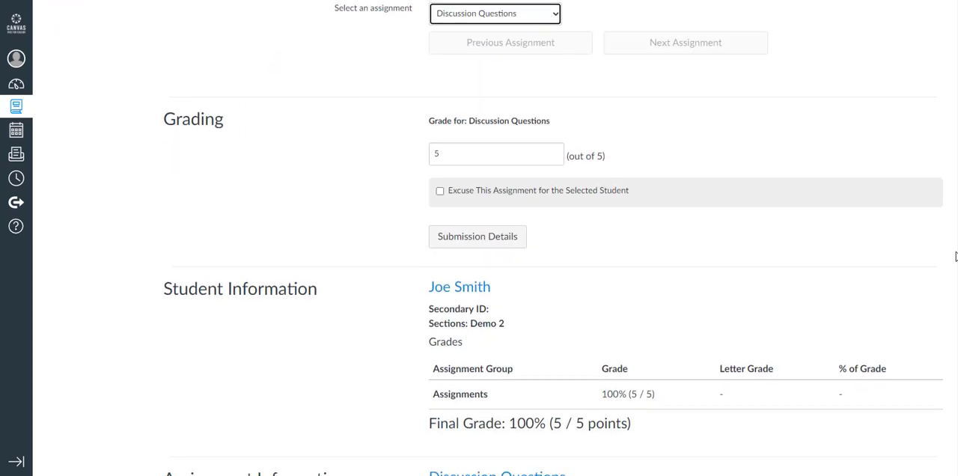
# - Review the assignment information and score statistics for Discussion Questions in the individual gradebook view
pyautogui.scroll(-2, 955, 270)
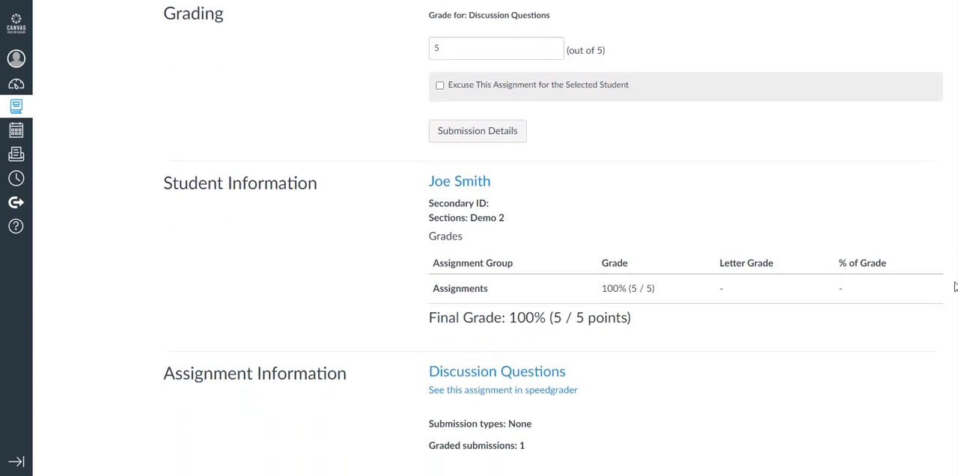
pyautogui.scroll(-3, 955, 298)
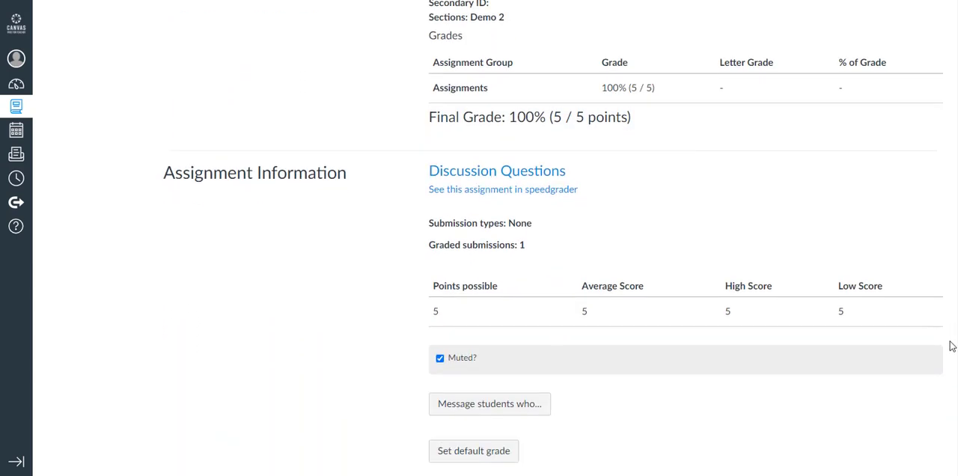
pyautogui.scroll(-2, 952, 346)
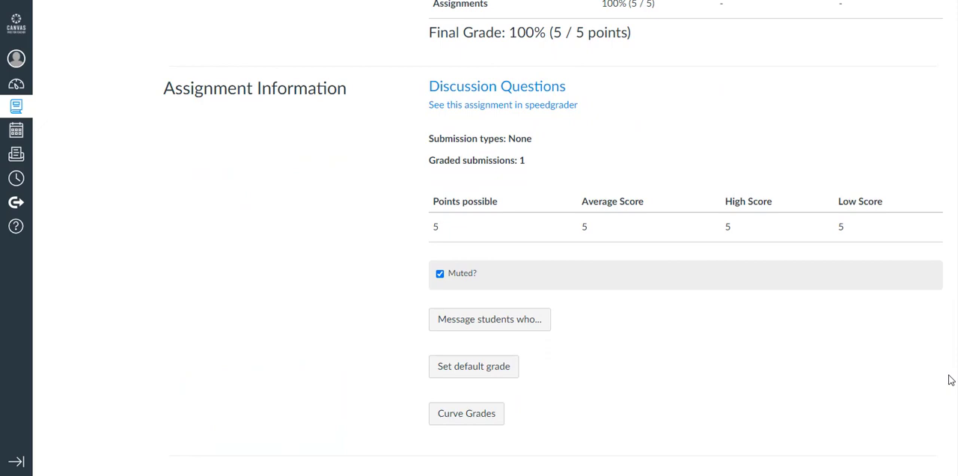
# - Select the second student in the gradebook and review their Discussion Questions grade and final grade
pyautogui.scroll(5, 949, 359)
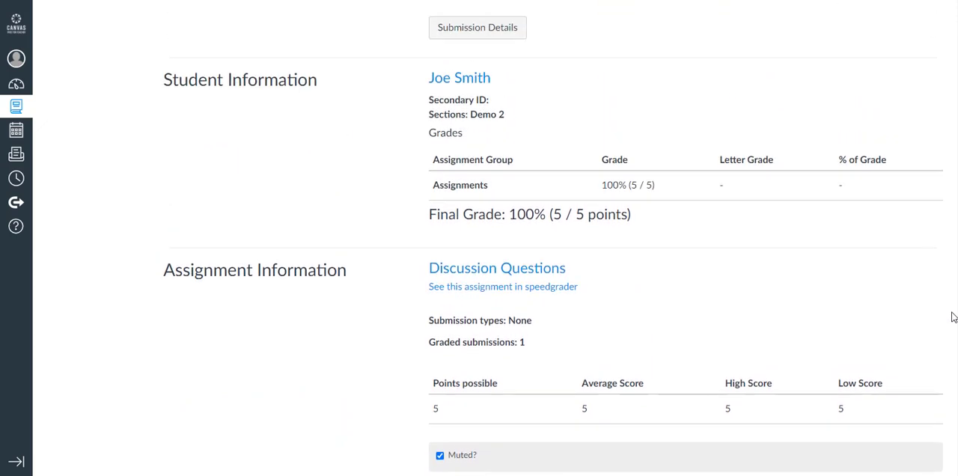
pyautogui.scroll(5, 953, 278)
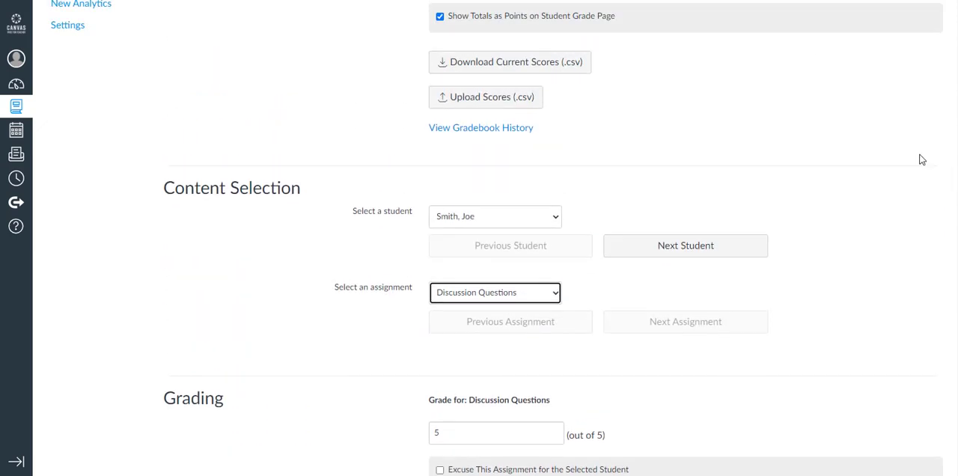
pyautogui.click(526, 223)
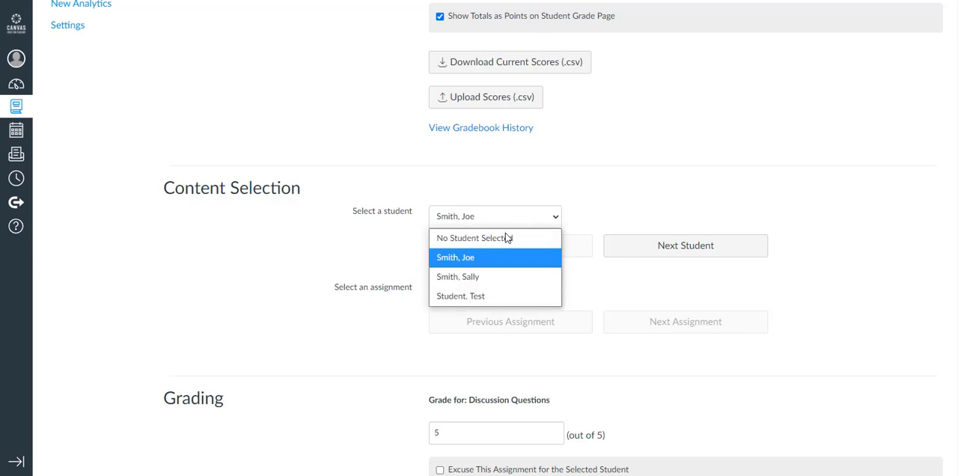
pyautogui.click(484, 275)
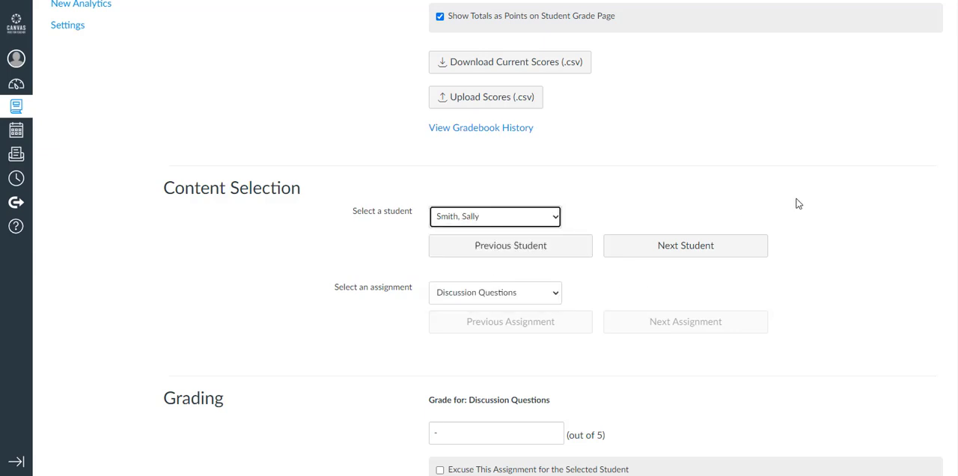
pyautogui.scroll(-6, 955, 150)
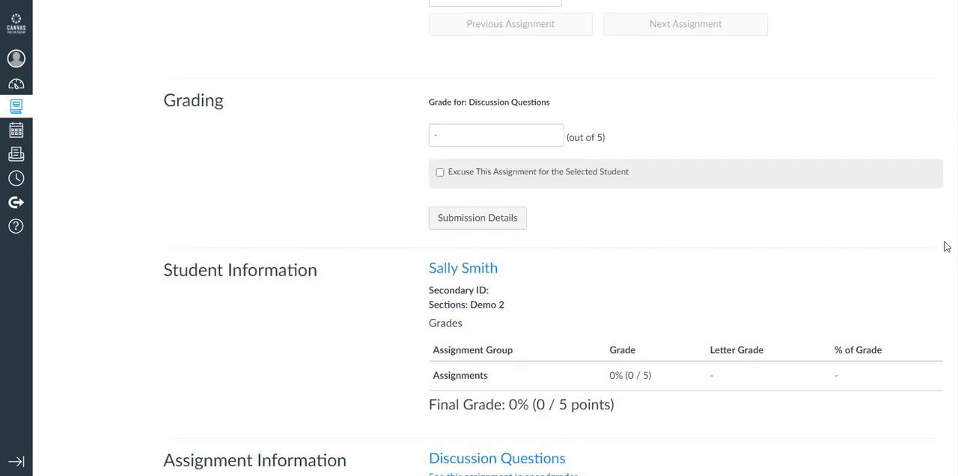
pyautogui.scroll(-2, 943, 277)
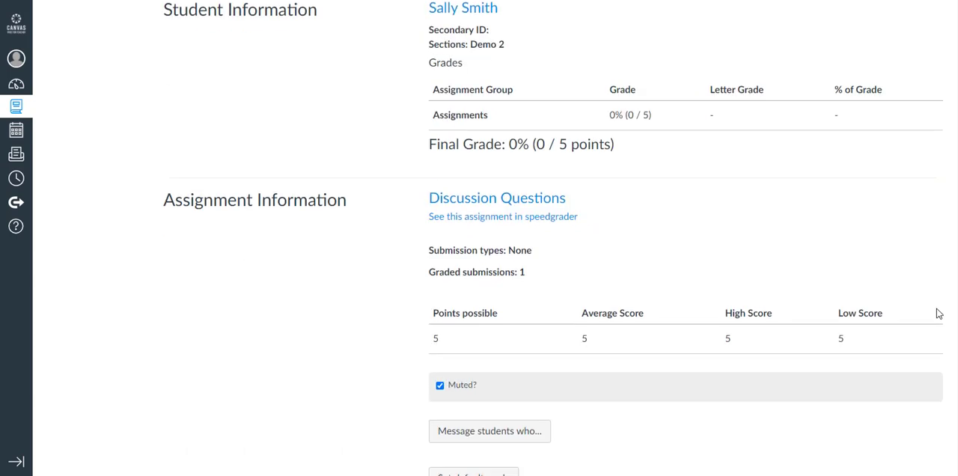
pyautogui.scroll(2, 937, 303)
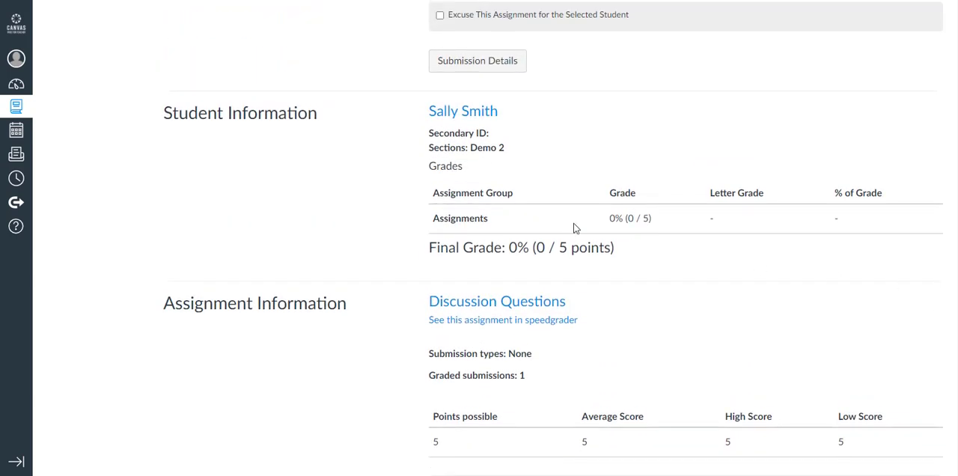
# - Open the second student's Discussion Questions submission from their grades page, enter a grade of 3, and save the comment "vjklvbjdfl"
pyautogui.click(461, 117)
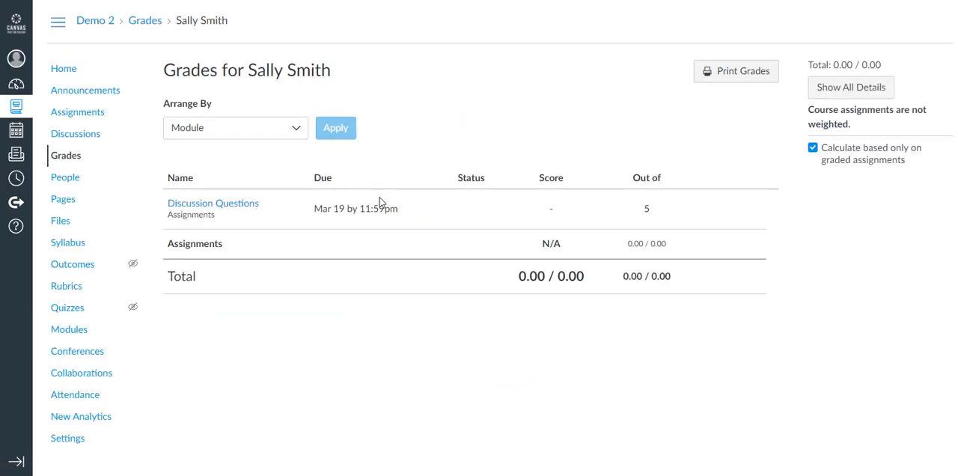
pyautogui.click(233, 205)
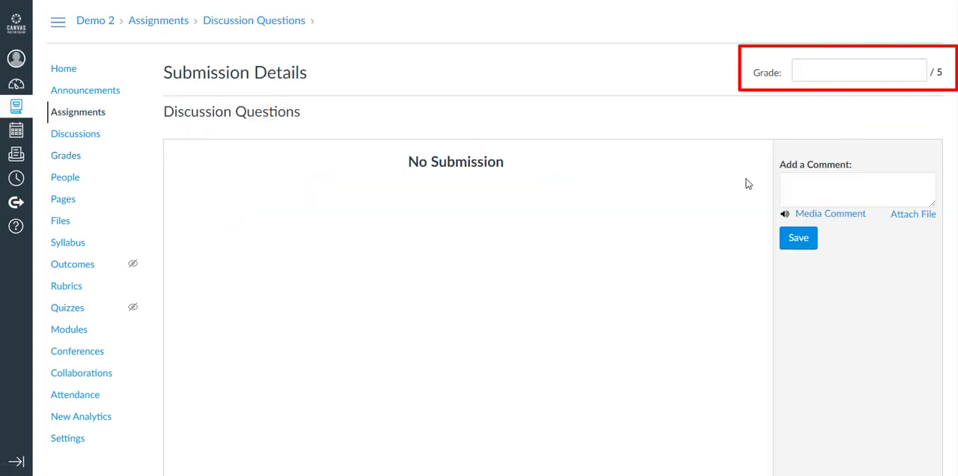
pyautogui.click(861, 73)
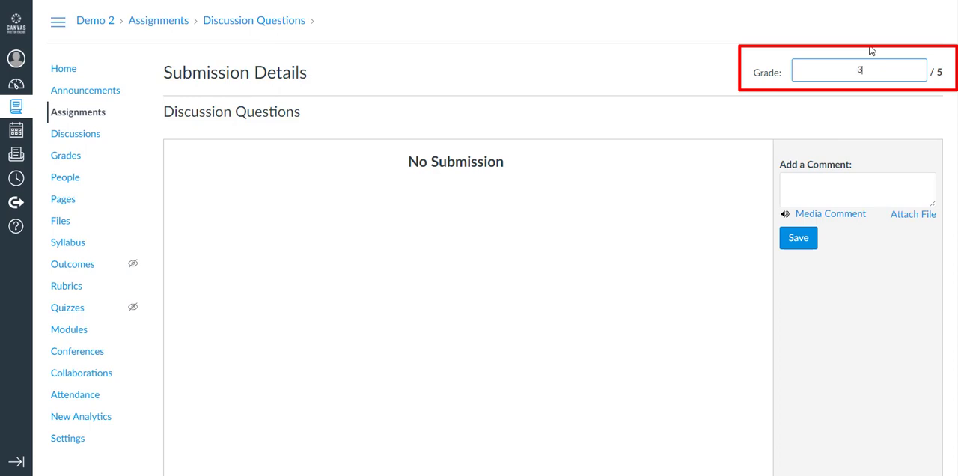
pyautogui.click(829, 177)
pyautogui.write('vjklvbjdfl')
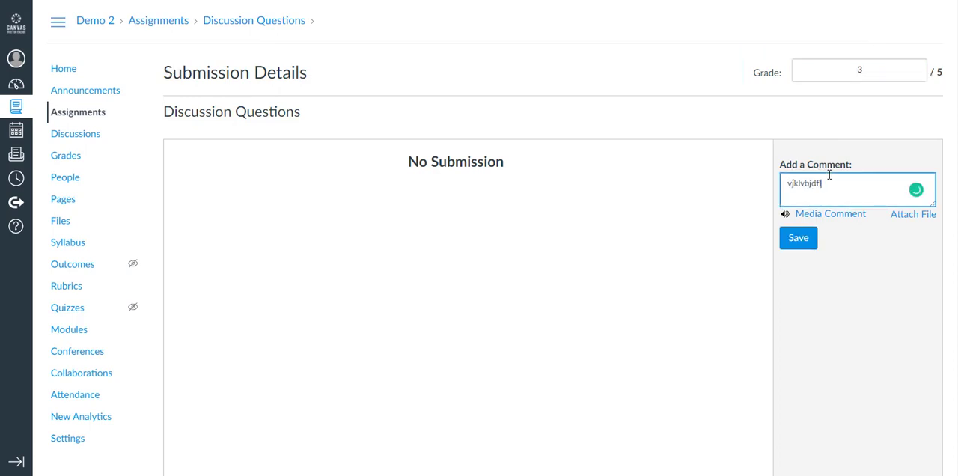
pyautogui.click(798, 238)
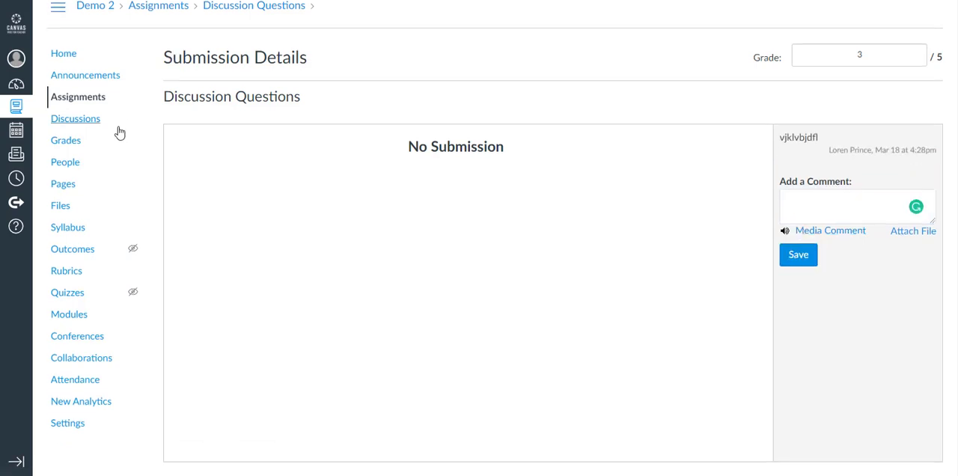
# - Return to the course gradebook, select the first student, and review their assignment group grade and final grade
pyautogui.click(73, 140)
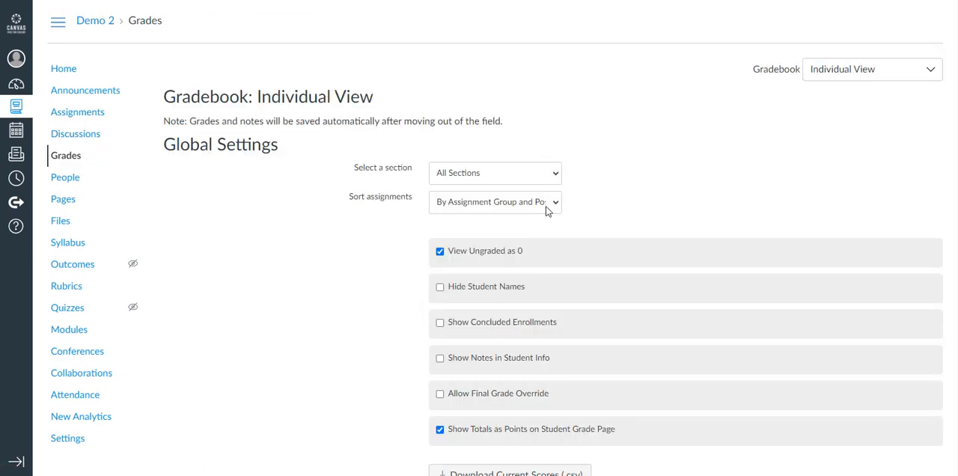
pyautogui.scroll(-2, 494, 238)
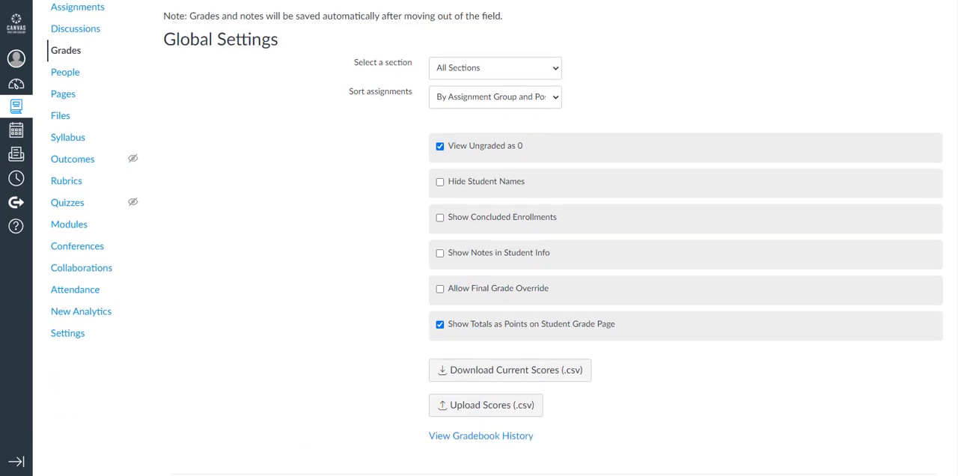
pyautogui.moveTo(956, 267); pyautogui.dragTo(948, 383)
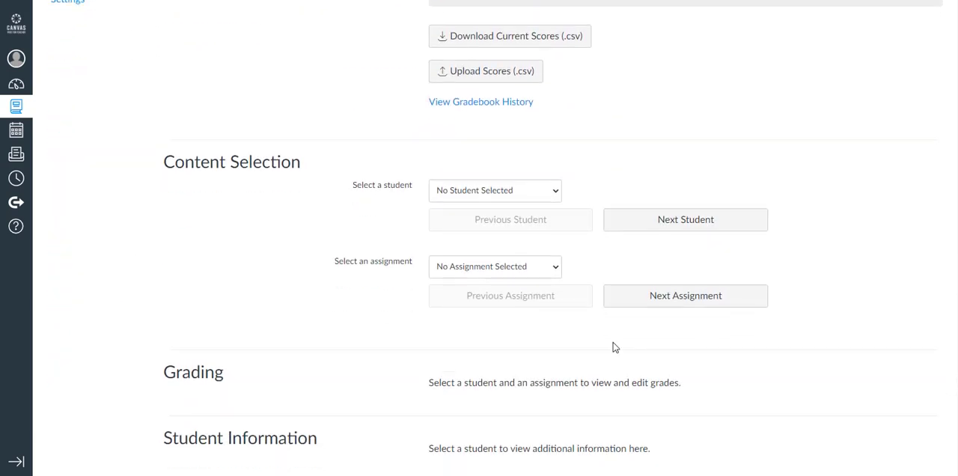
pyautogui.click(539, 194)
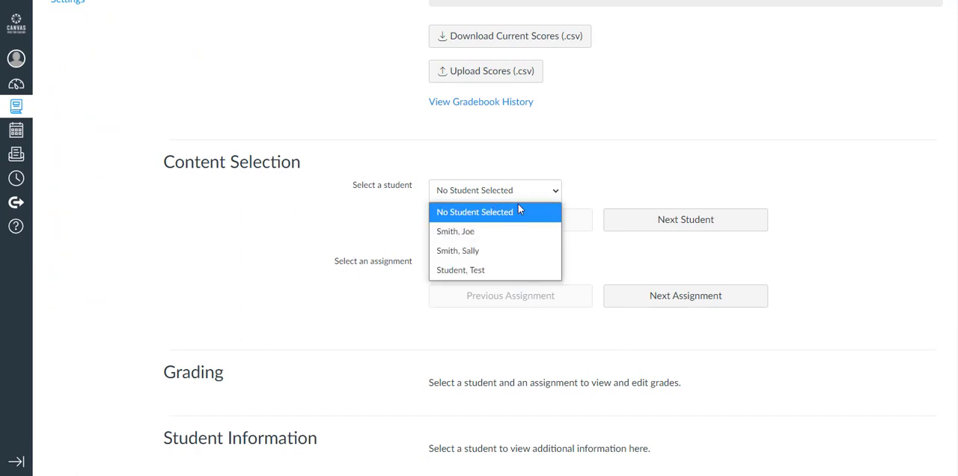
pyautogui.click(489, 229)
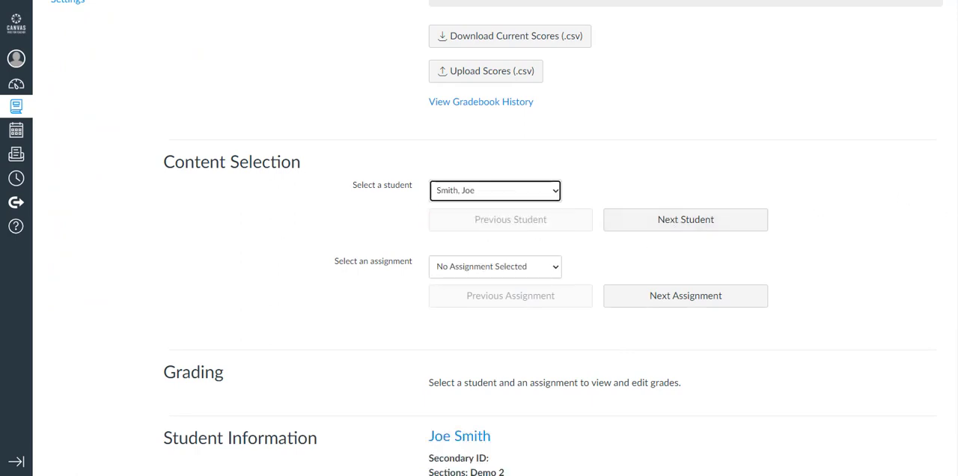
pyautogui.scroll(-3, 951, 260)
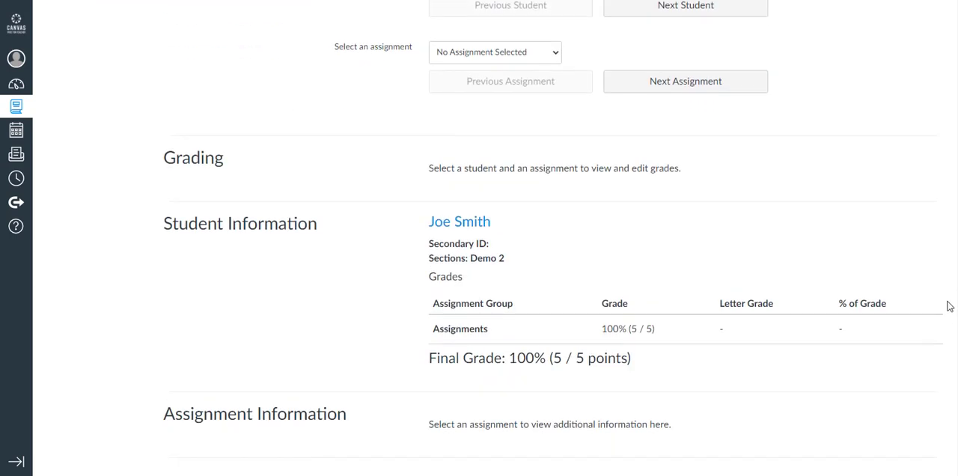
# - Advance to the next student in the gradebook and check their updated assignment group grade and final grade
pyautogui.scroll(2, 945, 247)
pyautogui.click(758, 186)
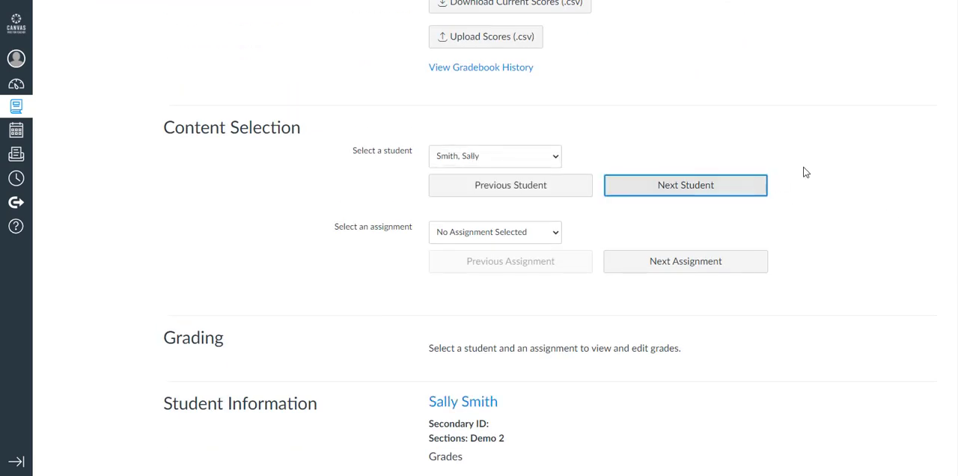
pyautogui.scroll(-2, 553, 237)
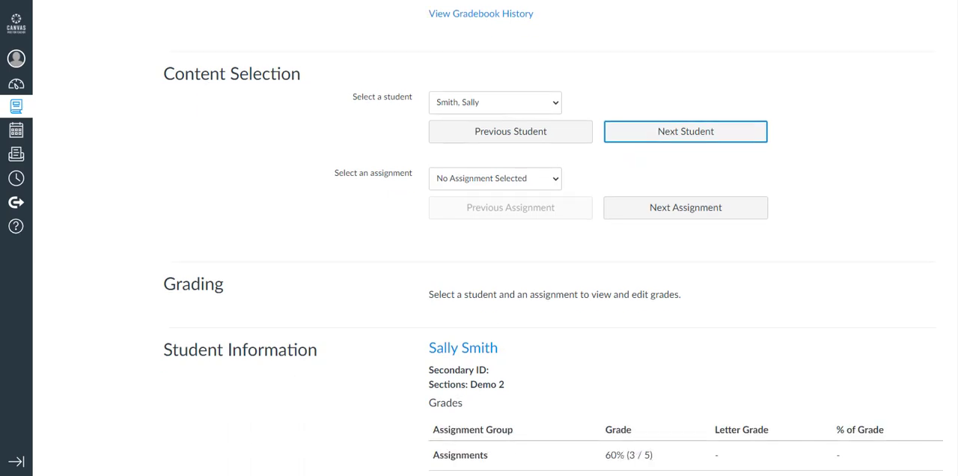
pyautogui.scroll(-1, 553, 236)
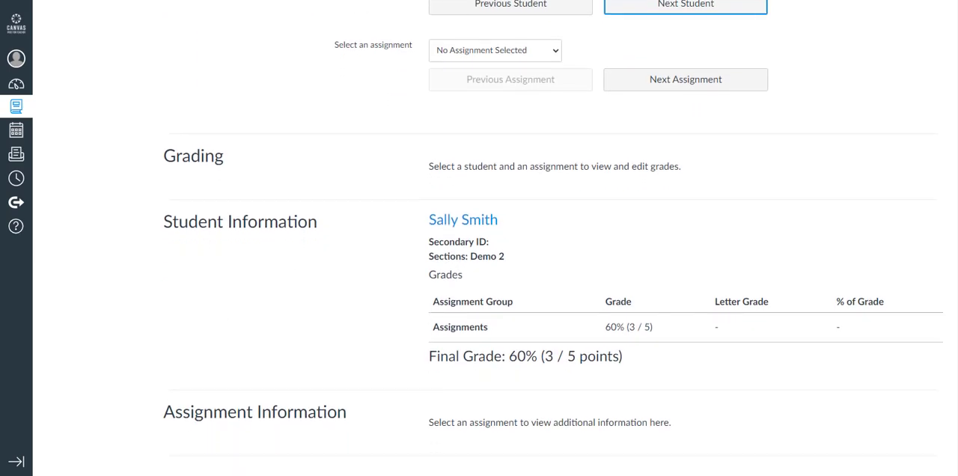